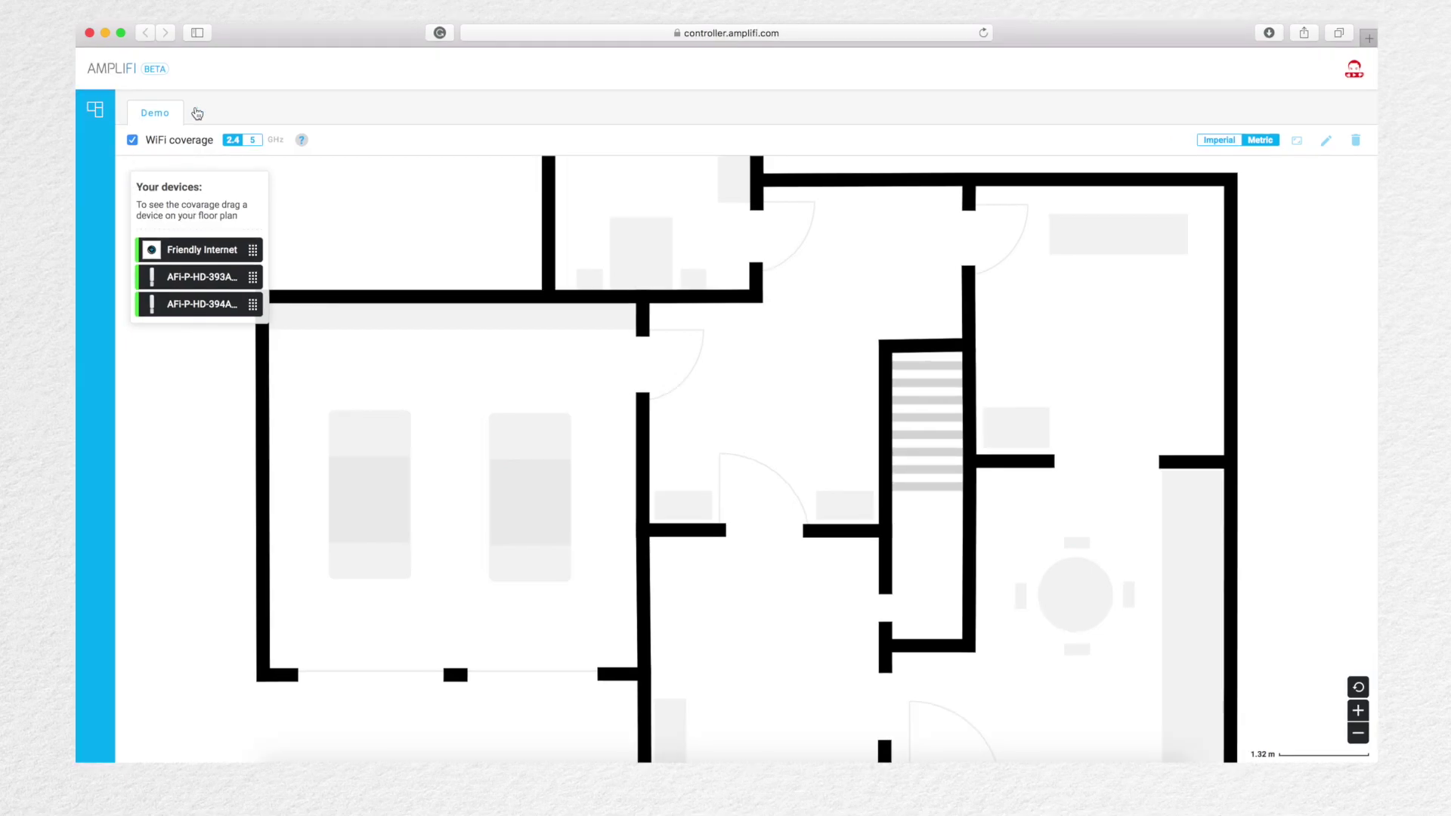
Upload Home-Floor1.png as a new floor plan named 'First Floor'.
click(197, 113)
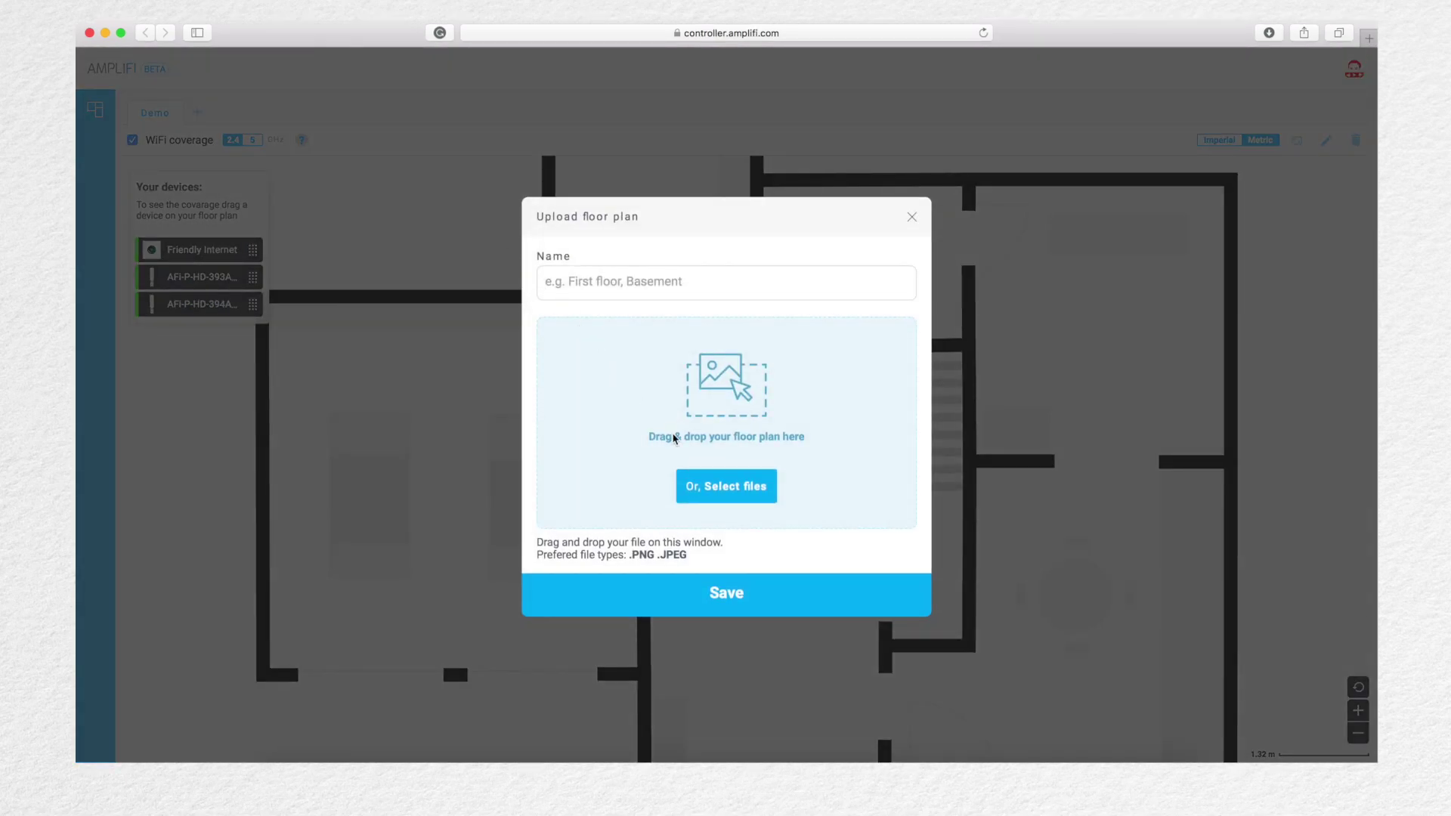
click(713, 490)
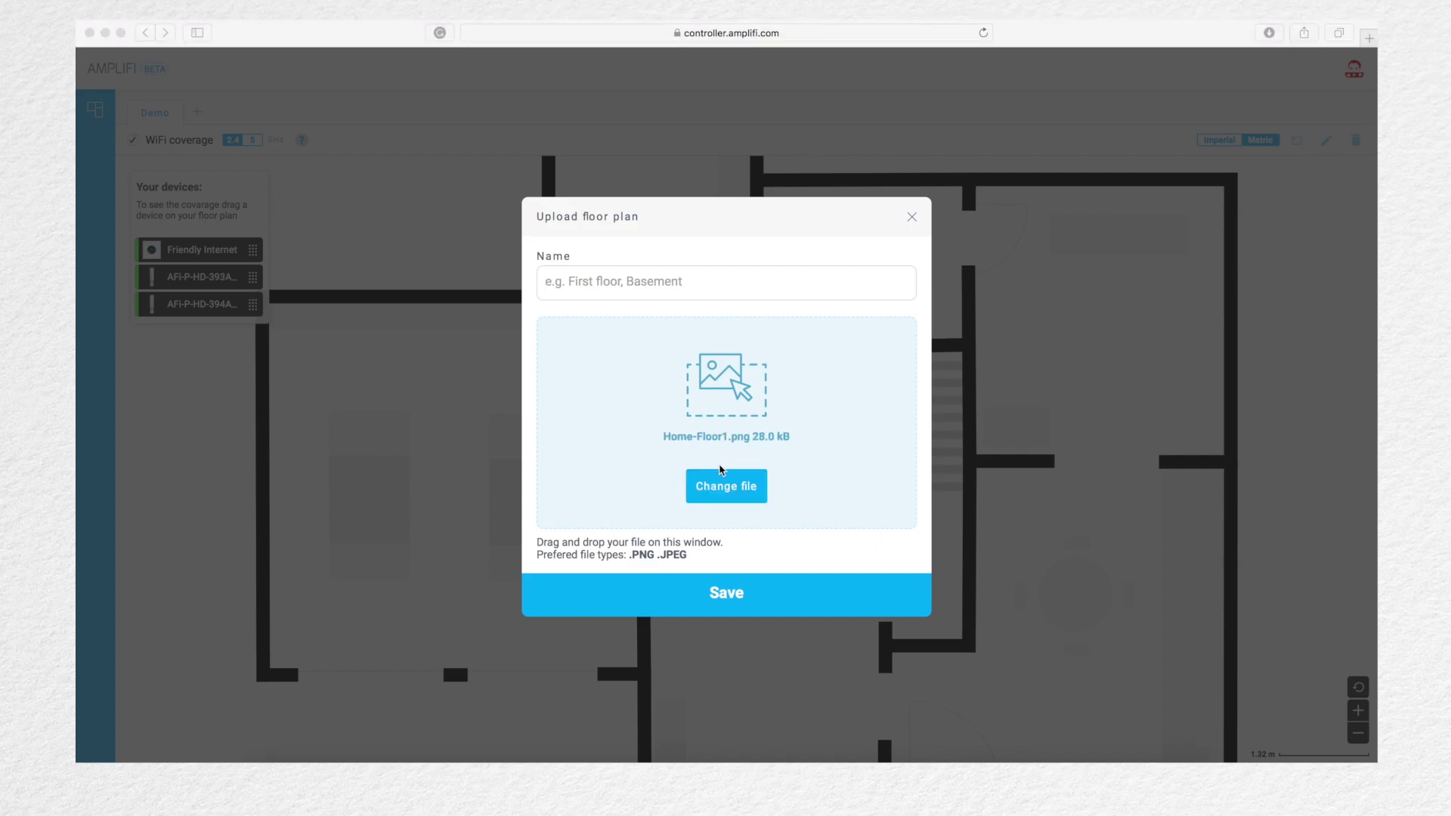
text(First Floor)
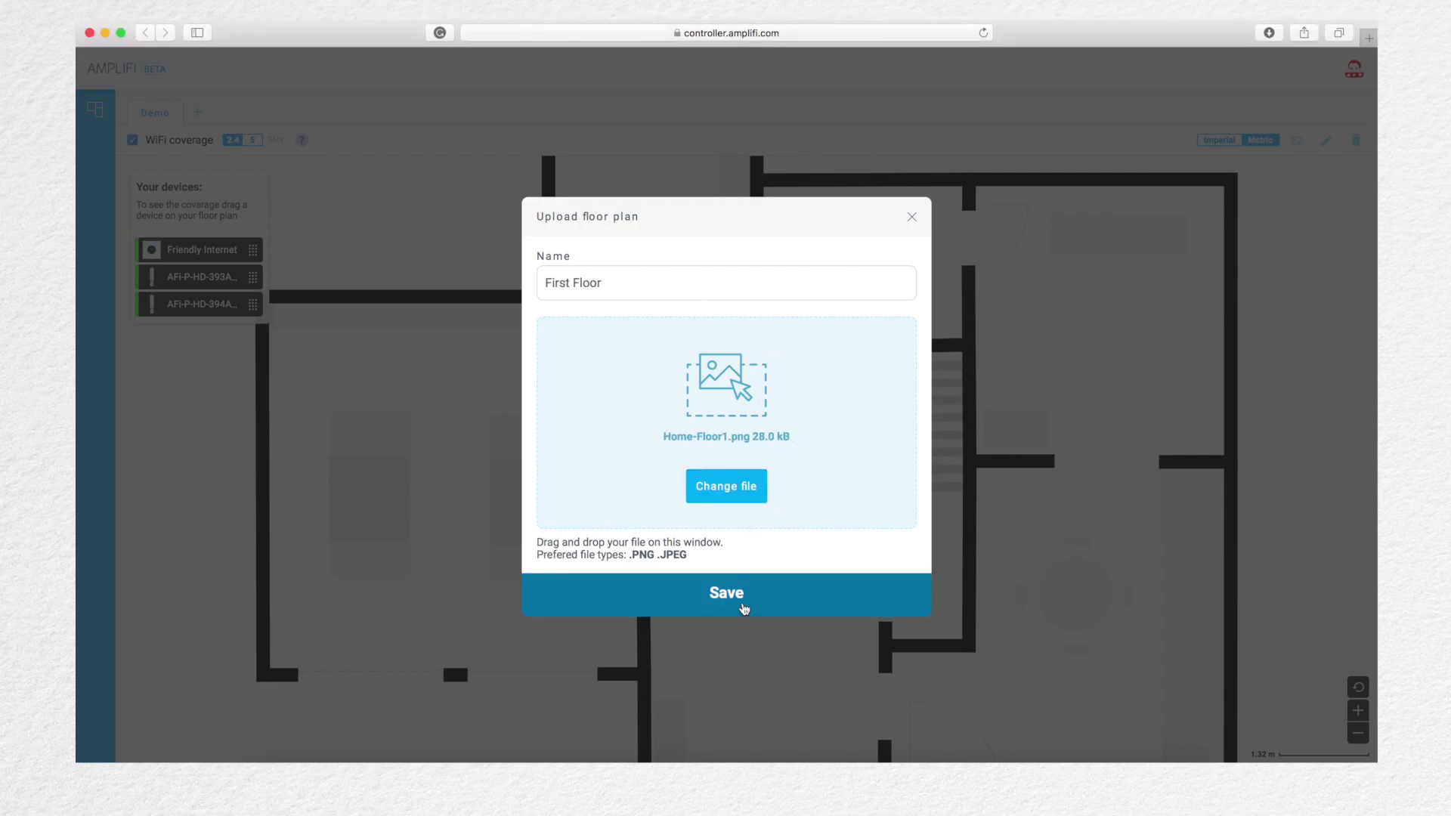
click(745, 611)
Set the map scale in feet, measuring the right-hand wall as 30 ft.
click(1298, 142)
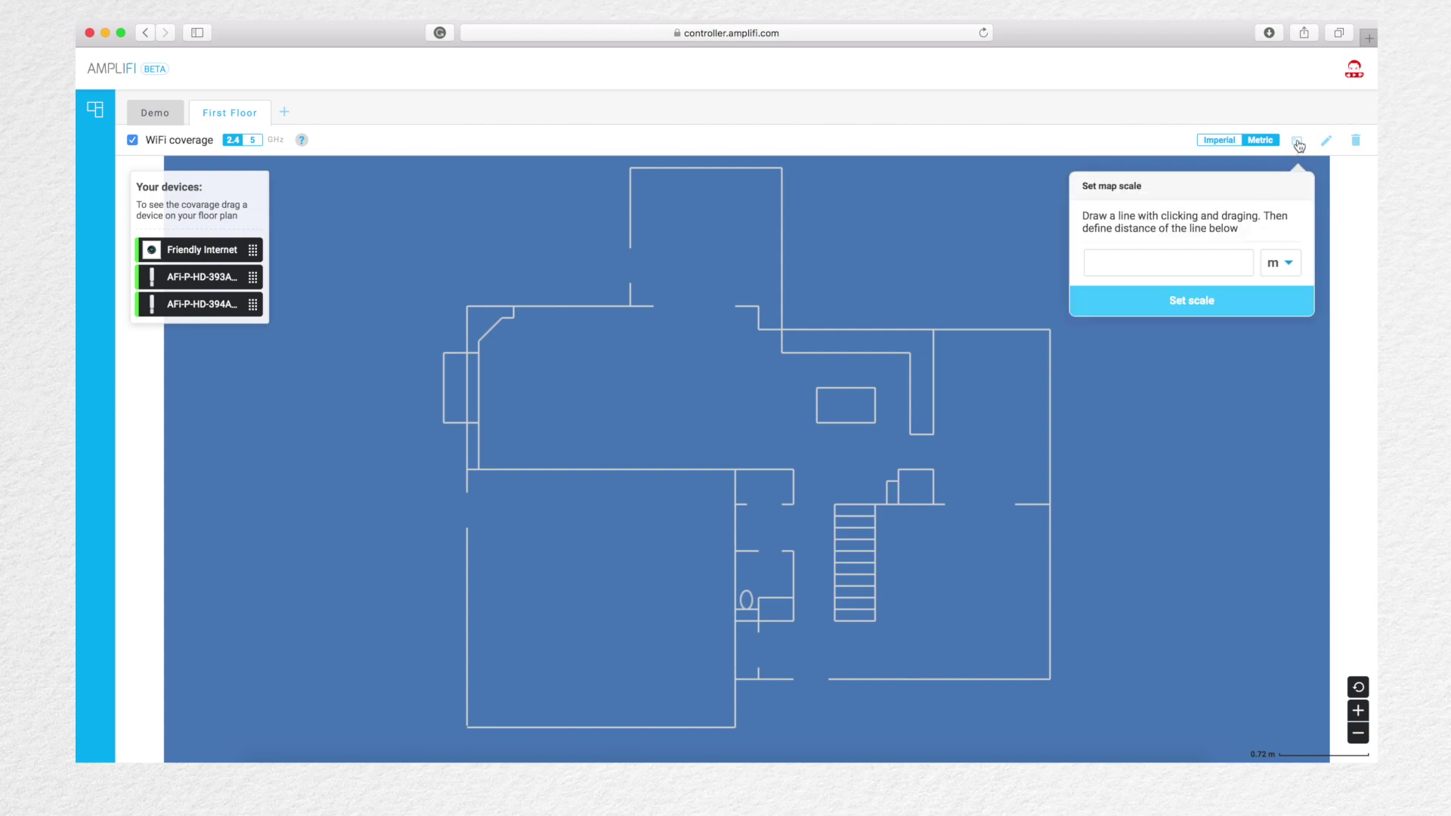
click(1288, 263)
click(1273, 281)
click(1192, 300)
Draw two Brick wall segments along the plan's middle line.
click(1327, 141)
click(1133, 379)
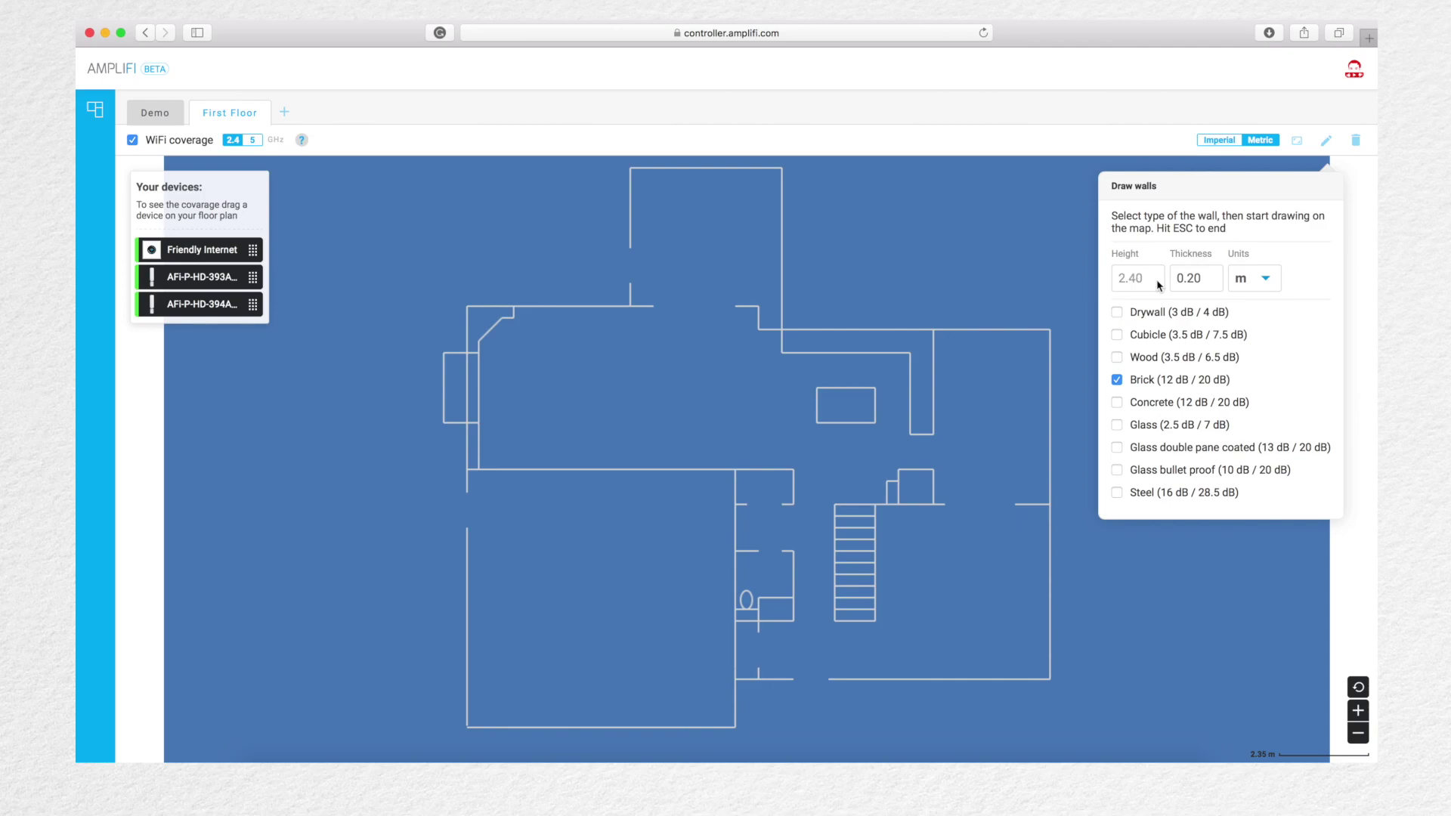
drag(831, 681, 1051, 681)
drag(738, 680, 793, 681)
Trace the interior Drywall walls, including the bathroom, stairs and a short partition.
click(1117, 311)
mouse_move(470, 469)
mouse_down()
mouse_move(788, 469)
mouse_move(944, 504)
mouse_up()
drag(934, 330, 933, 437)
drag(788, 470, 738, 680)
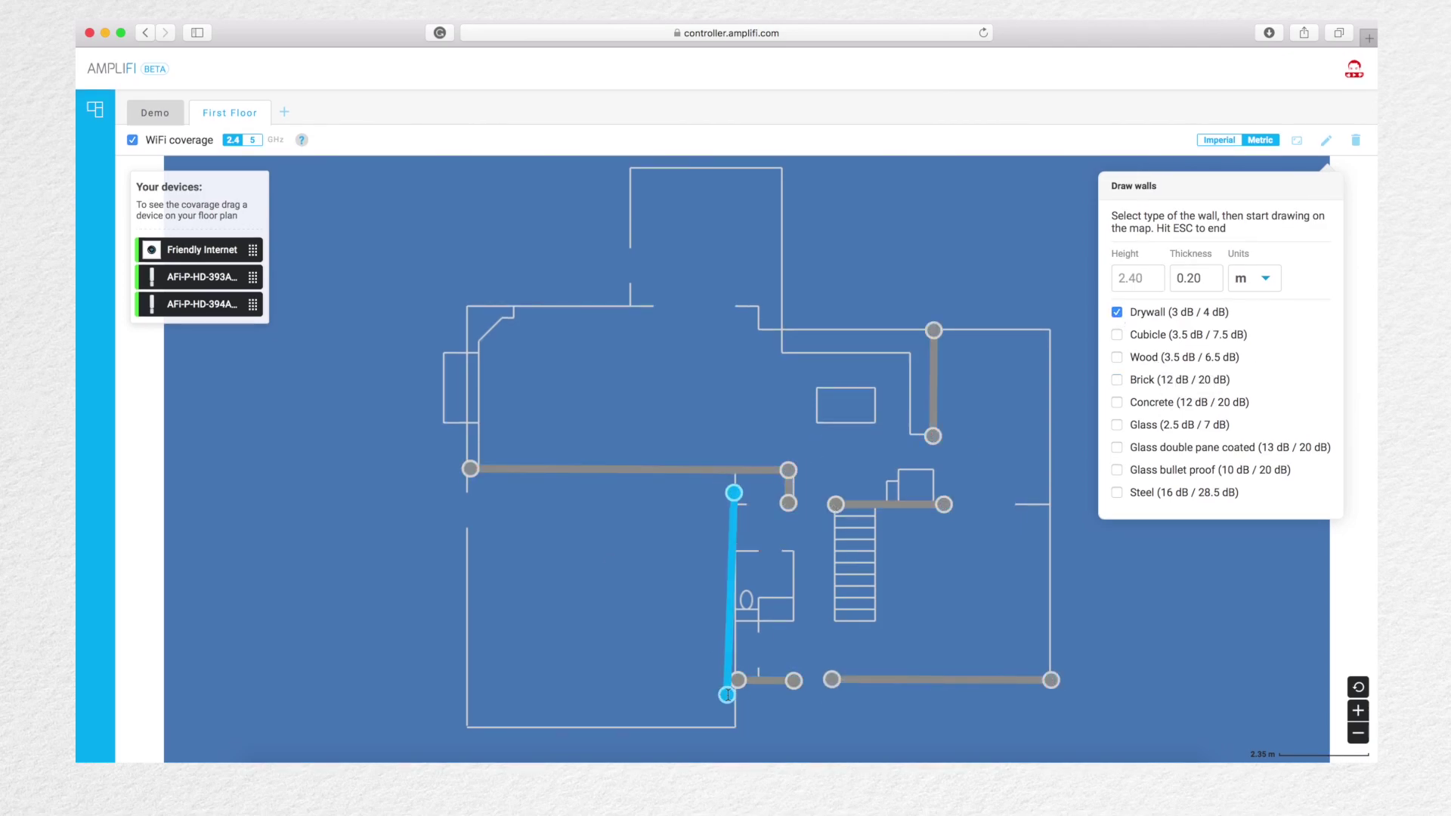
drag(792, 551, 736, 550)
drag(792, 550, 792, 620)
drag(793, 620, 738, 619)
mouse_move(835, 504)
mouse_down()
mouse_move(834, 621)
mouse_move(875, 619)
mouse_up()
Trace the remaining outer and top-room walls in Drywall and finish wall drawing.
drag(1014, 504, 1049, 504)
drag(1051, 680, 1050, 328)
mouse_move(1049, 328)
mouse_down()
mouse_move(761, 328)
mouse_move(761, 306)
mouse_move(736, 307)
mouse_up()
drag(654, 307, 470, 469)
drag(629, 304, 631, 169)
drag(631, 169, 780, 328)
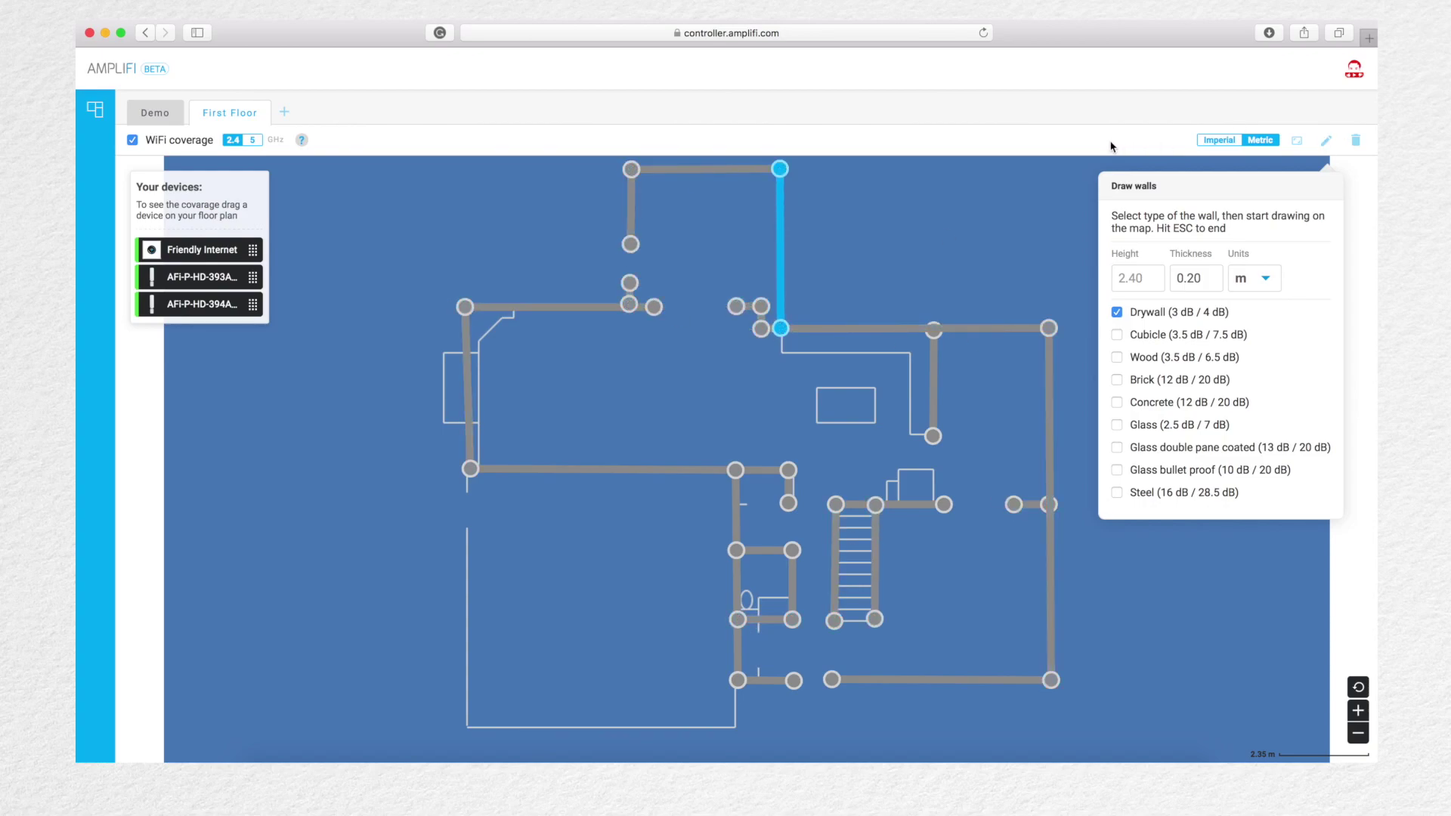
key(Escape)
Place the Friendly Internet router on the plan and switch the heatmap to 5 GHz.
drag(195, 251, 479, 325)
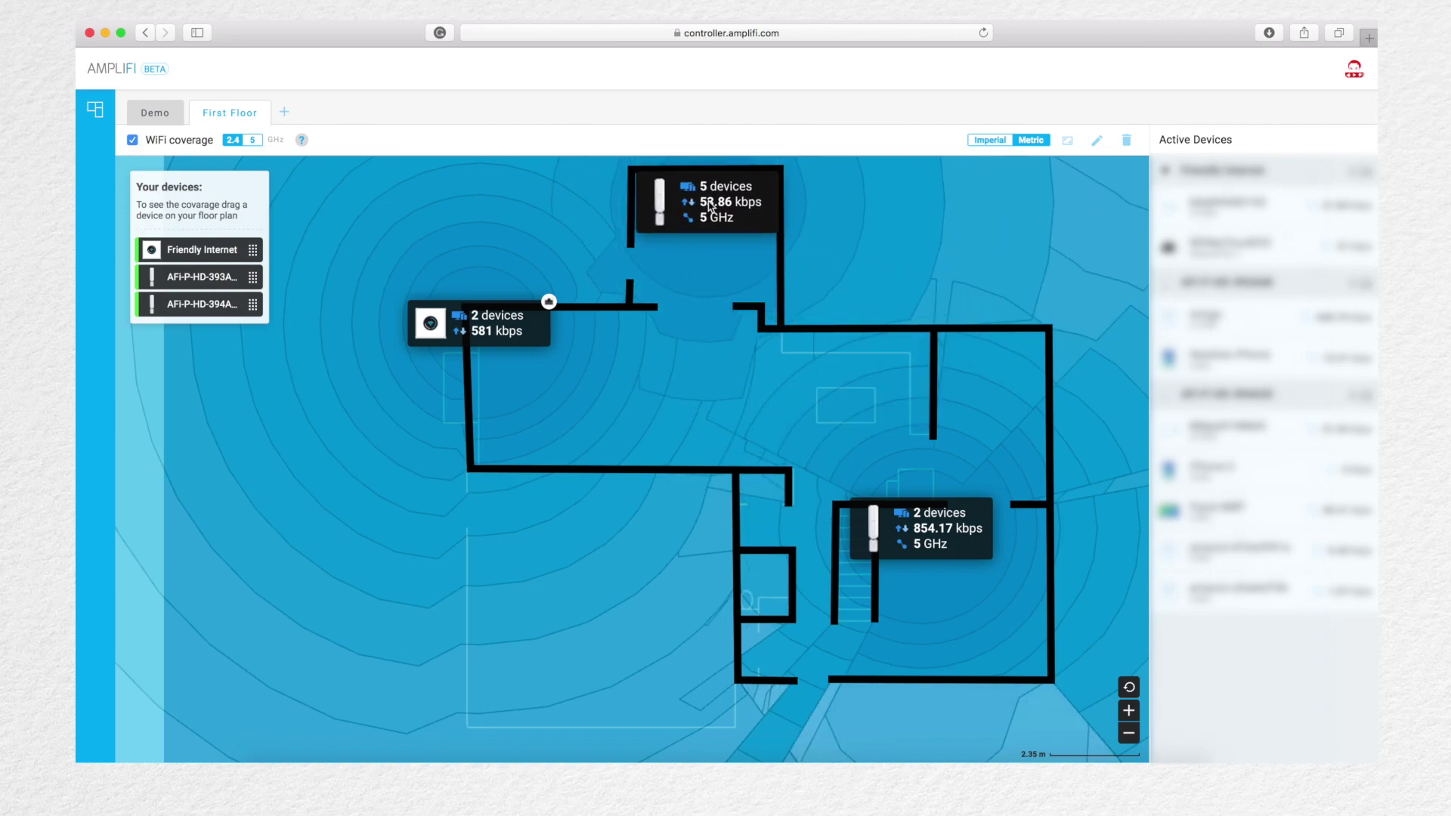
scroll(251, 123, down, 1)
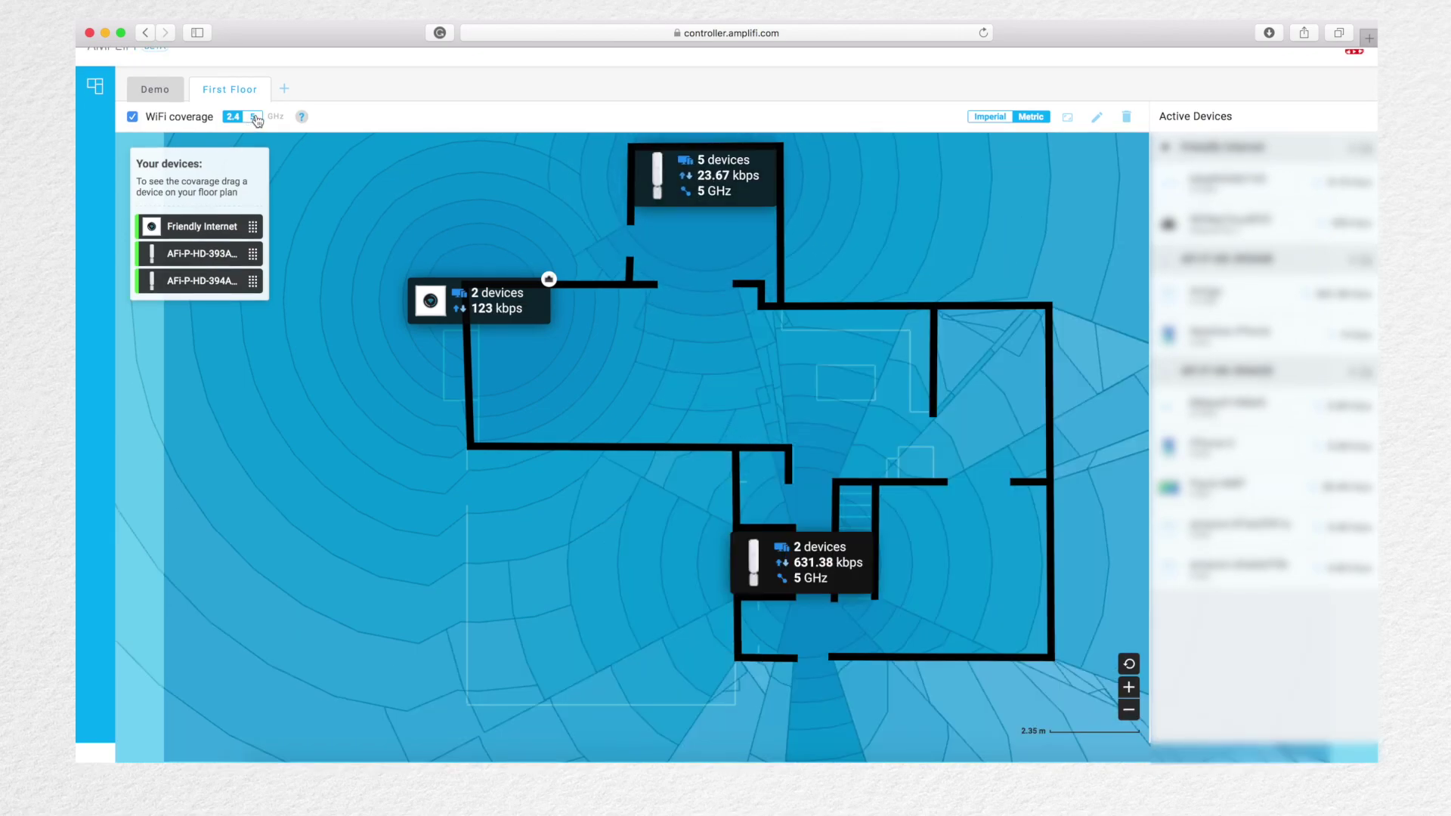
click(254, 117)
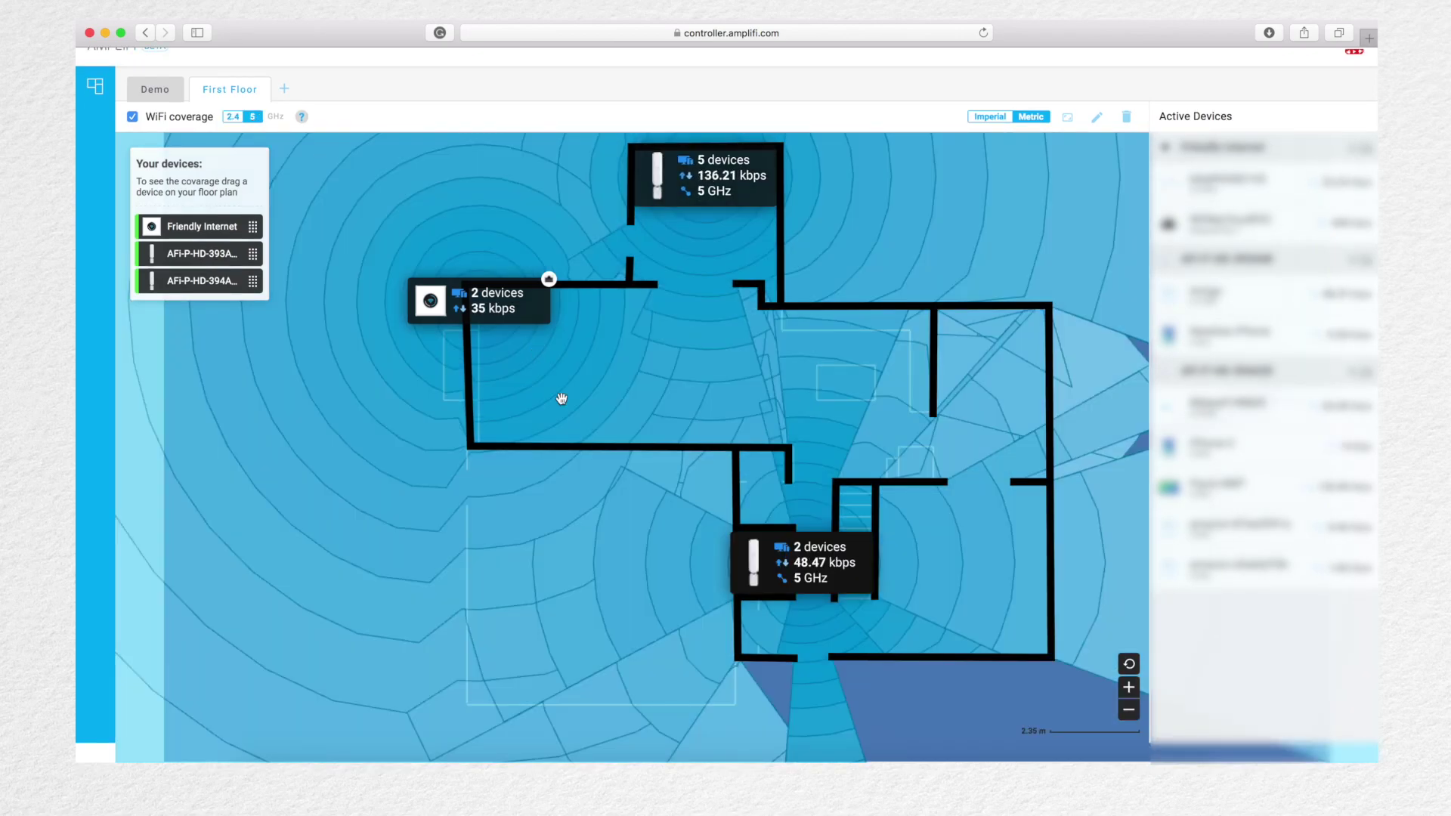
Drag the lower AFi-P mesh point into the room right of the stairs.
drag(857, 566, 803, 586)
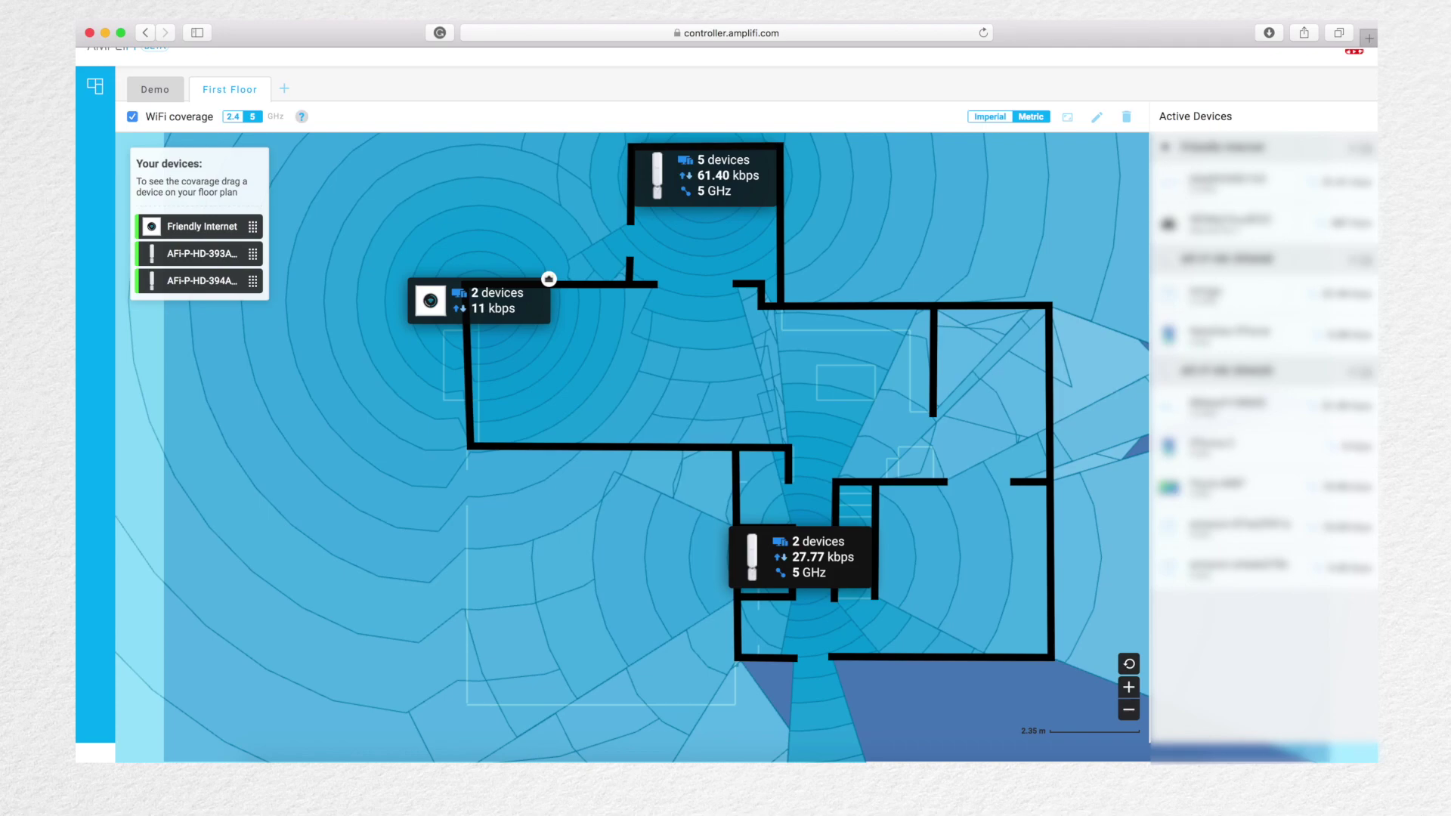
drag(757, 557, 811, 590)
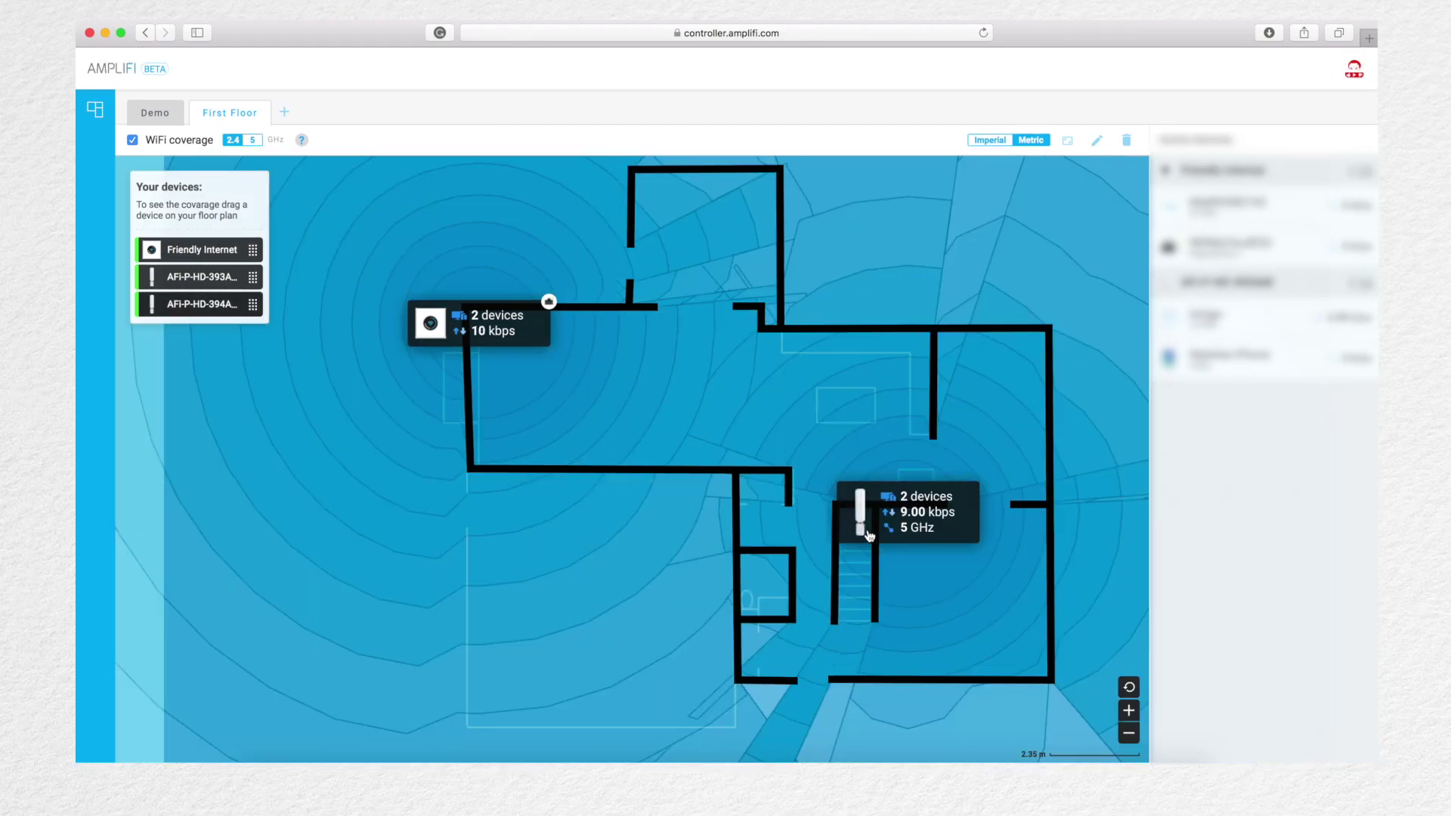
drag(869, 535, 1029, 740)
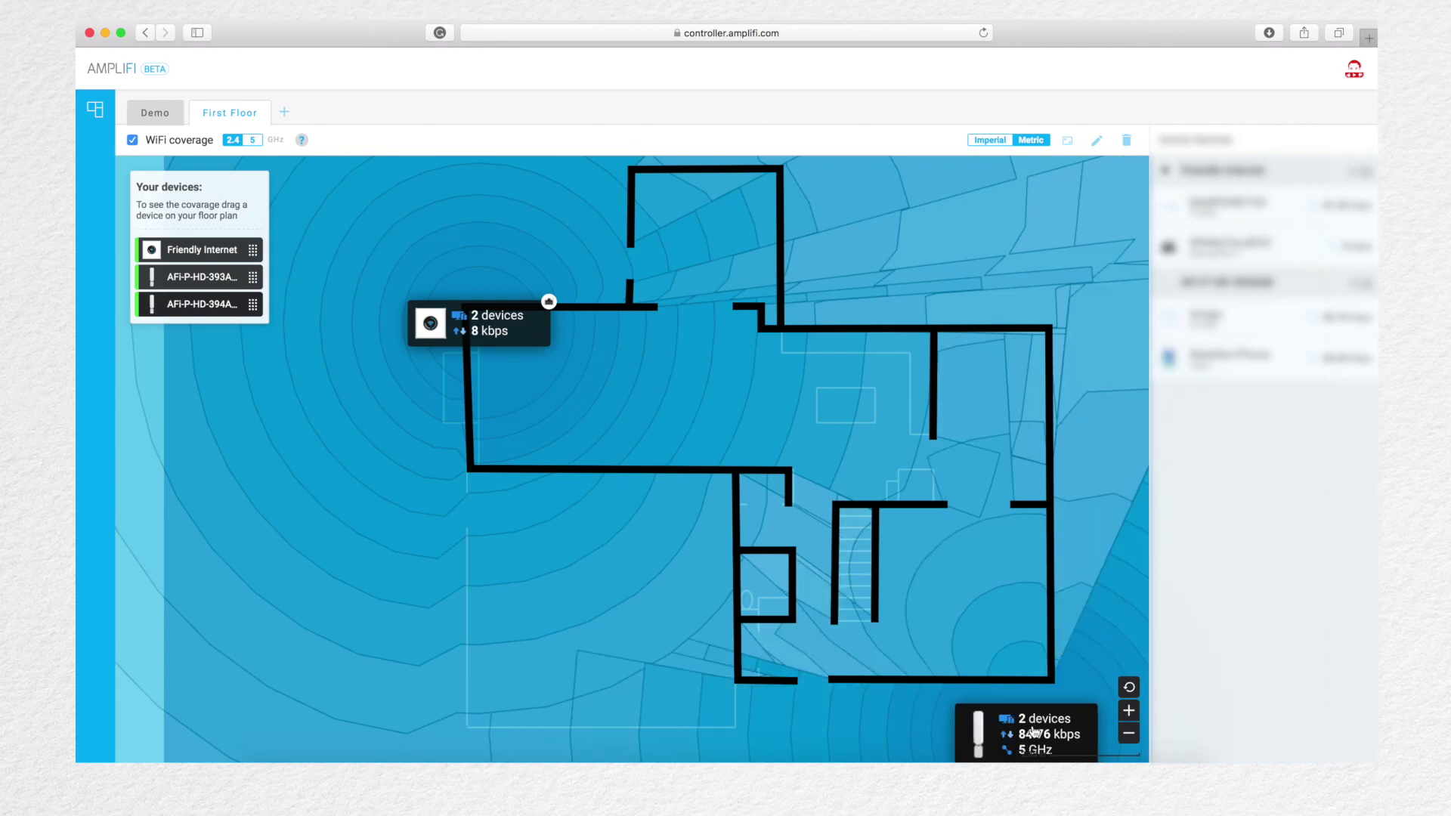
Move the mesh point into the lower-right room, then to the plan's lower-right corner.
drag(1034, 732, 1110, 628)
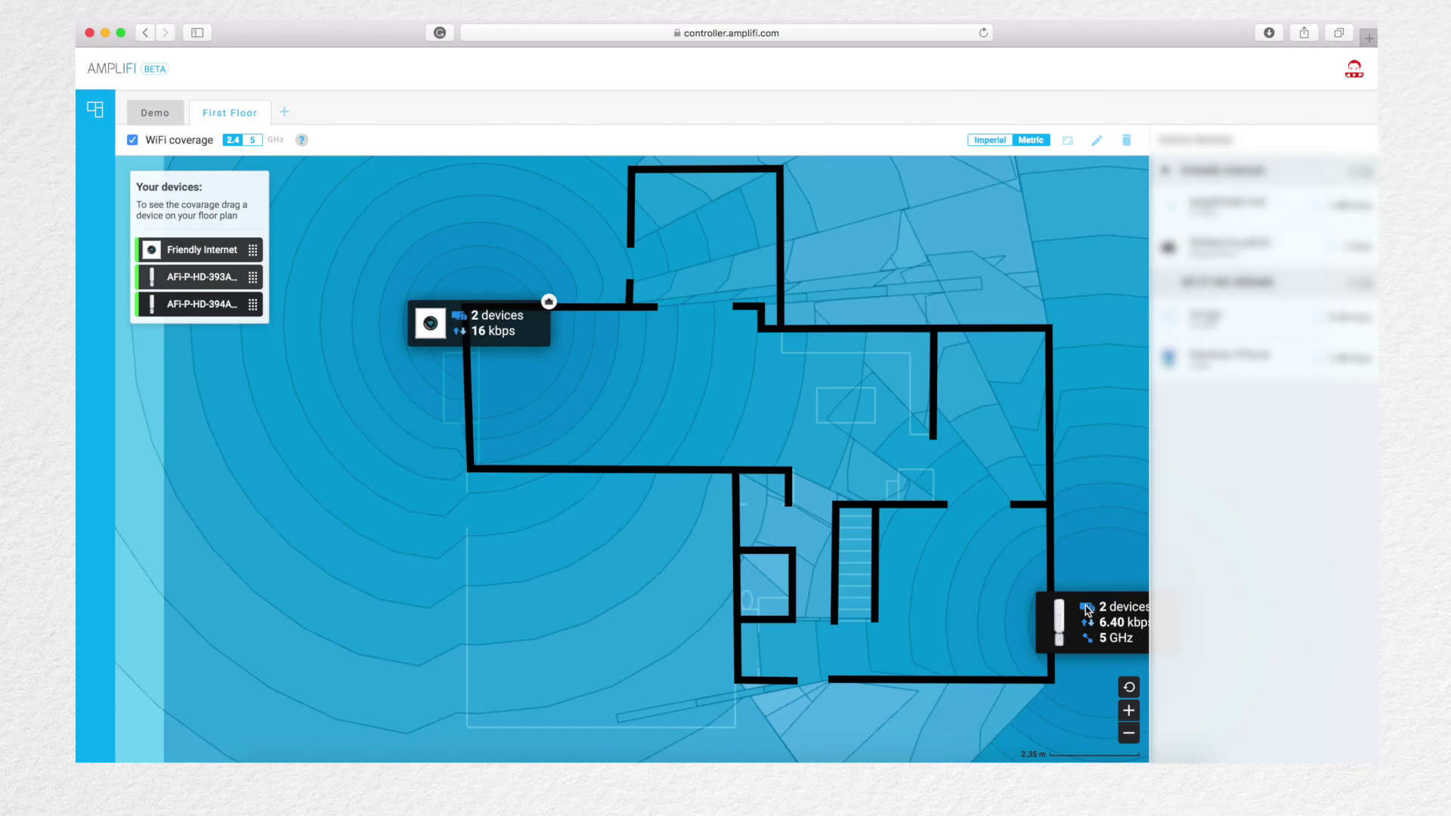
drag(1091, 641, 1071, 714)
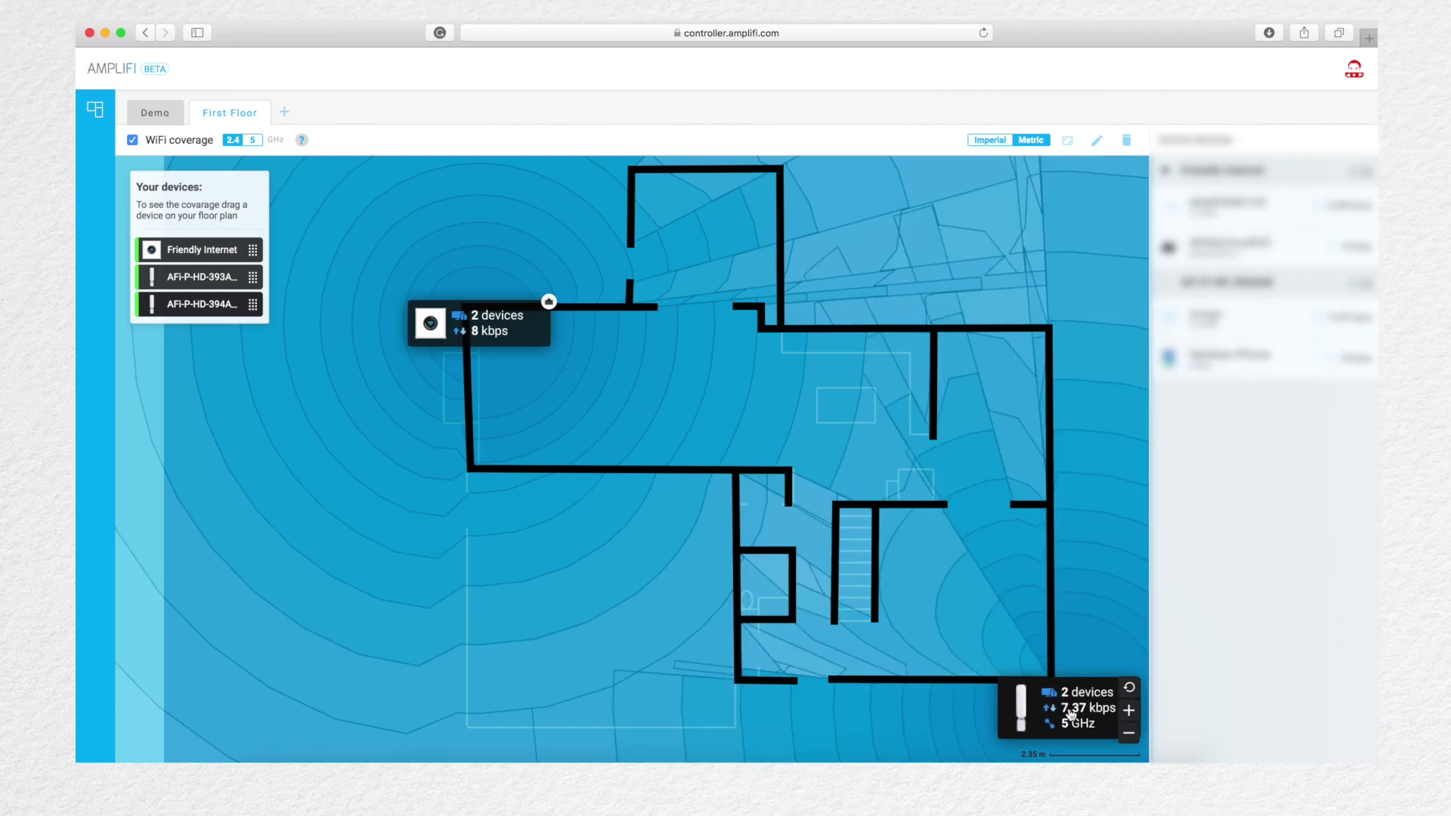